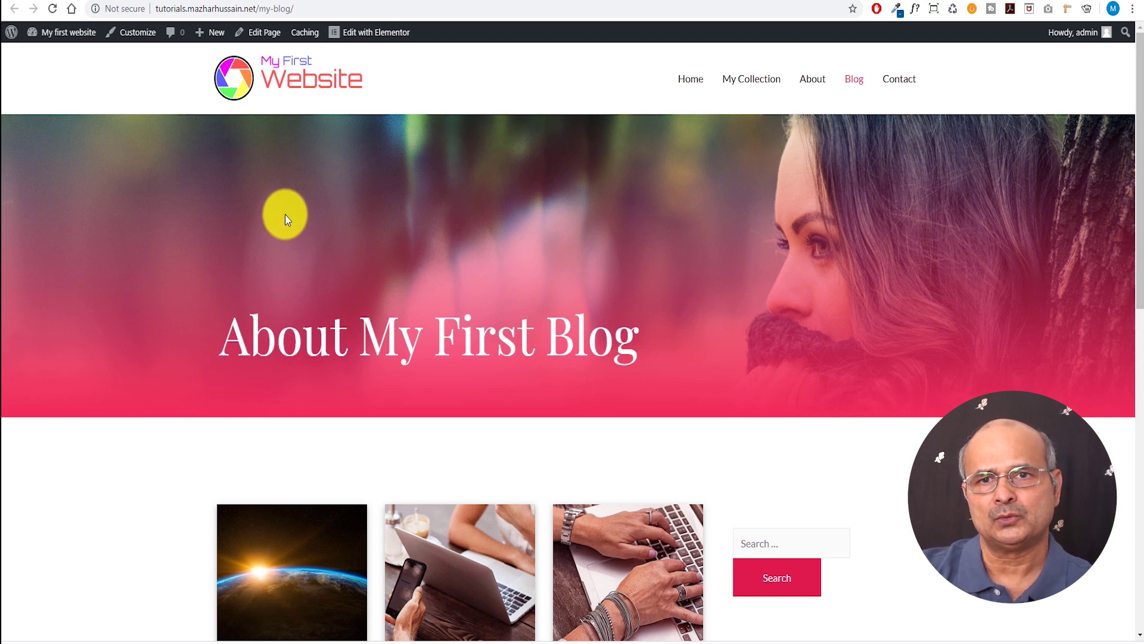
Check the site's connection security information, then close the site information panel
left_click(98, 11)
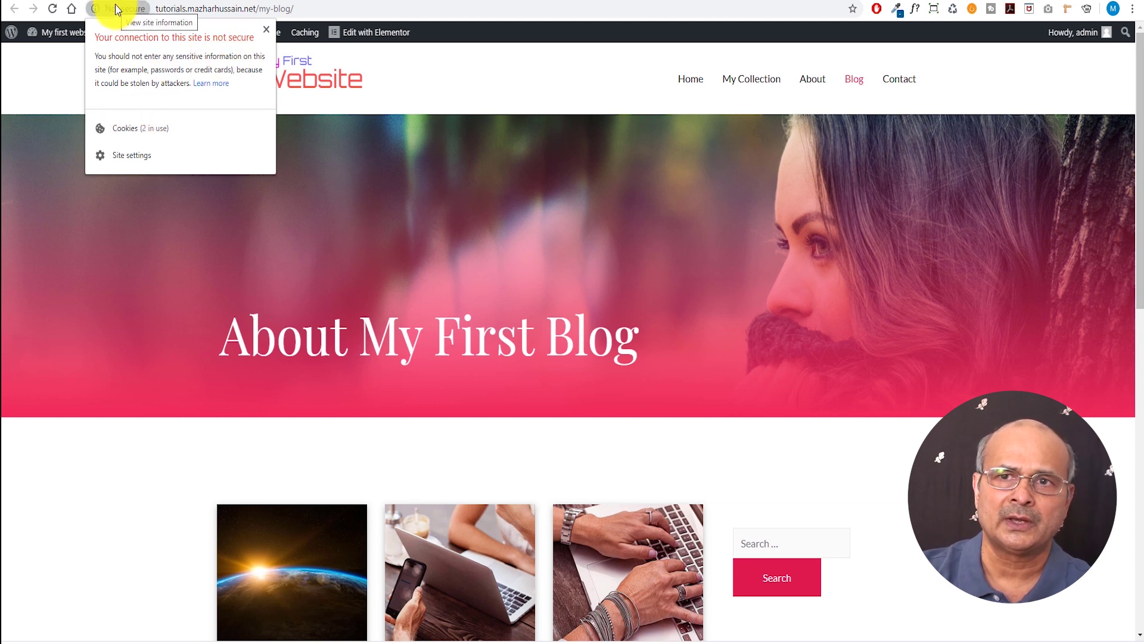
left_click(85, 8)
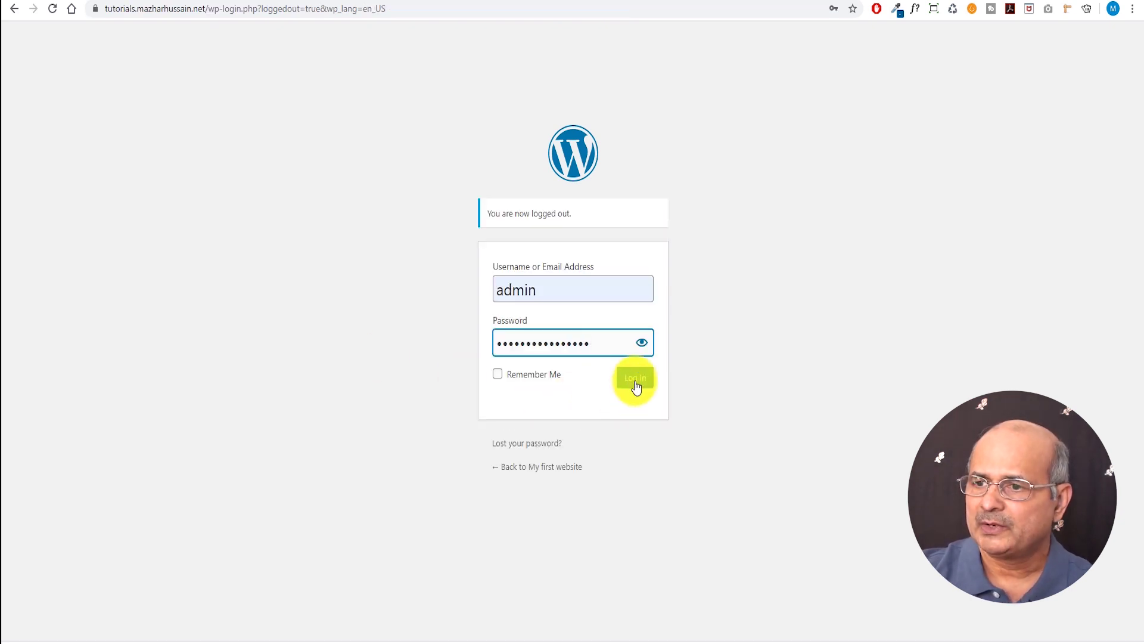
Log in with the prefilled administrator credentials to reach the admin Dashboard
left_click(637, 384)
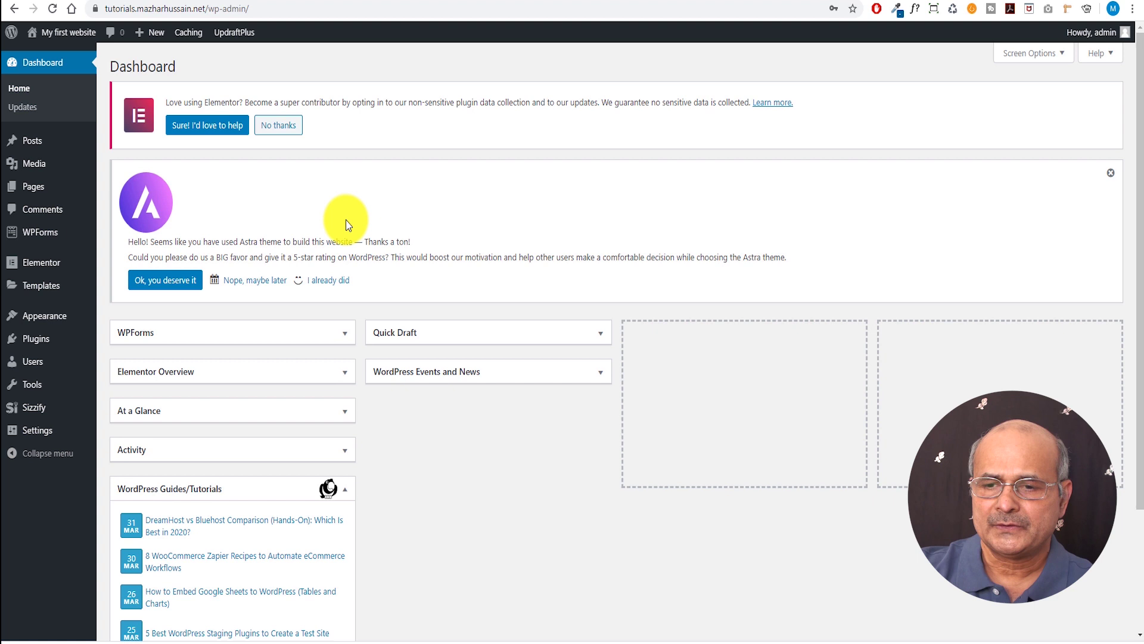
scroll(348, 221, "down", 3)
scroll(365, 250, "up", 3)
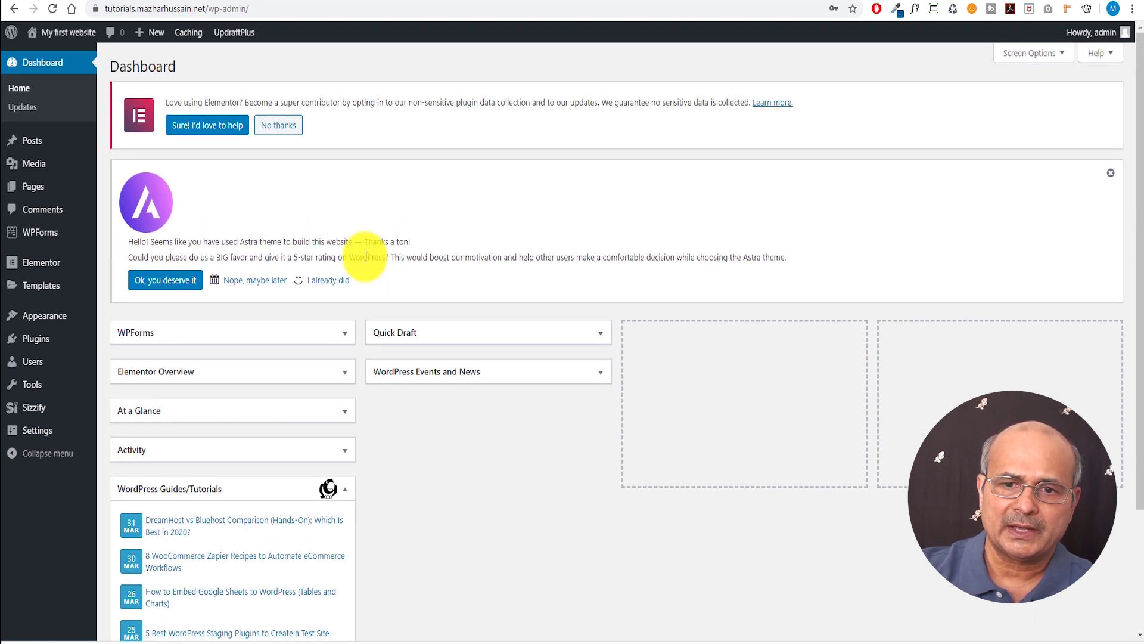
mouse_move(33, 335)
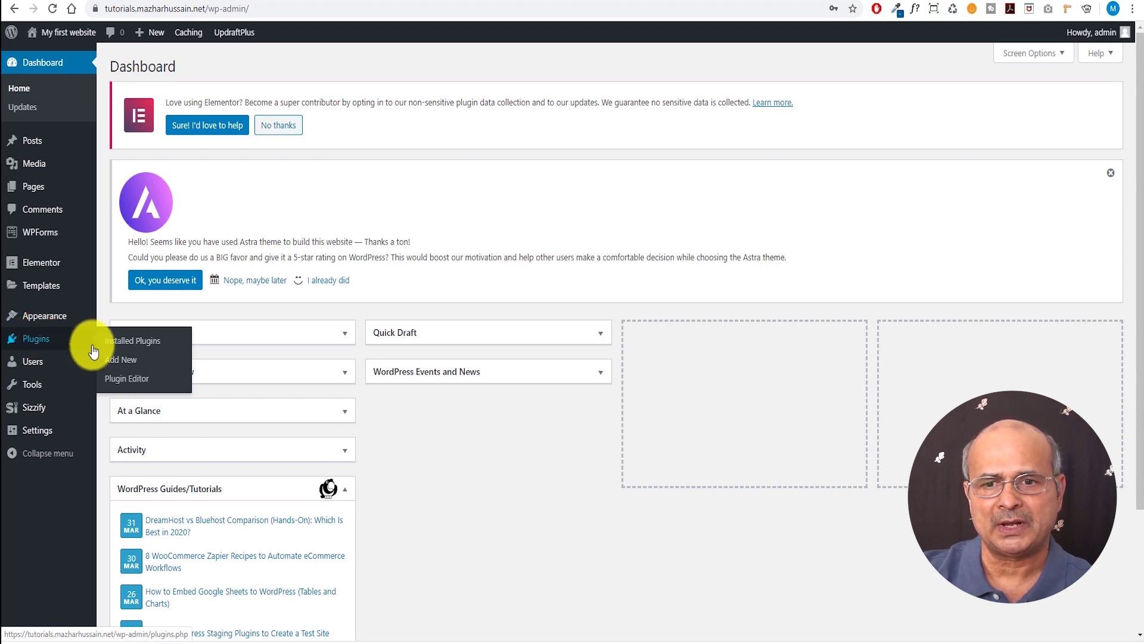
Search the Add Plugins page for 'Really Simple SSL'
left_click(119, 362)
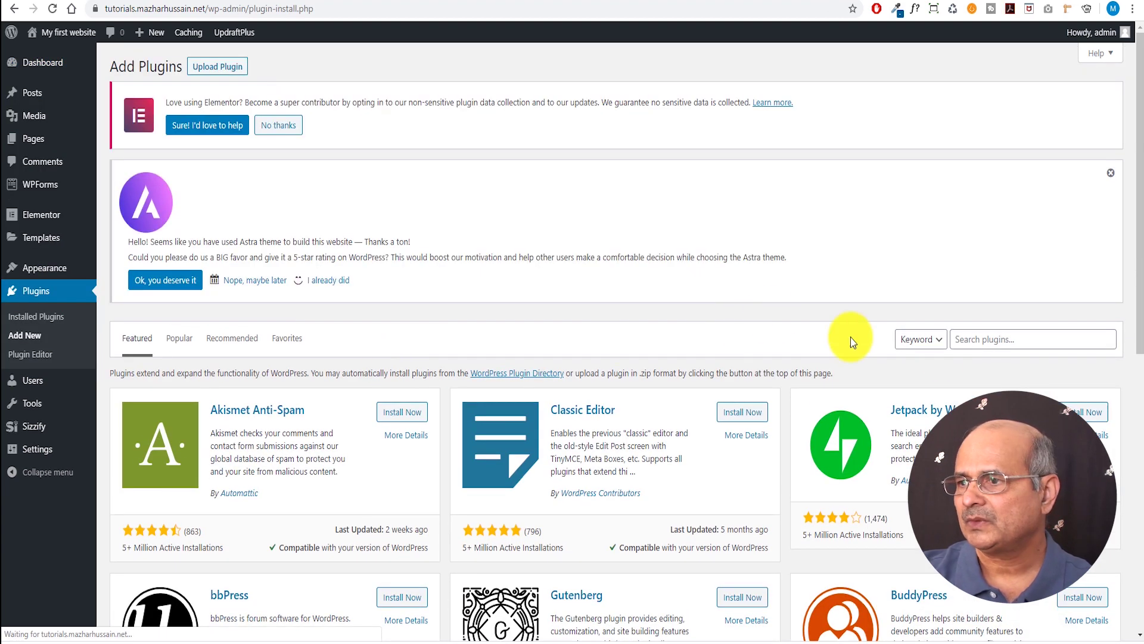
left_click(959, 340)
left_click(961, 311)
left_click(950, 332)
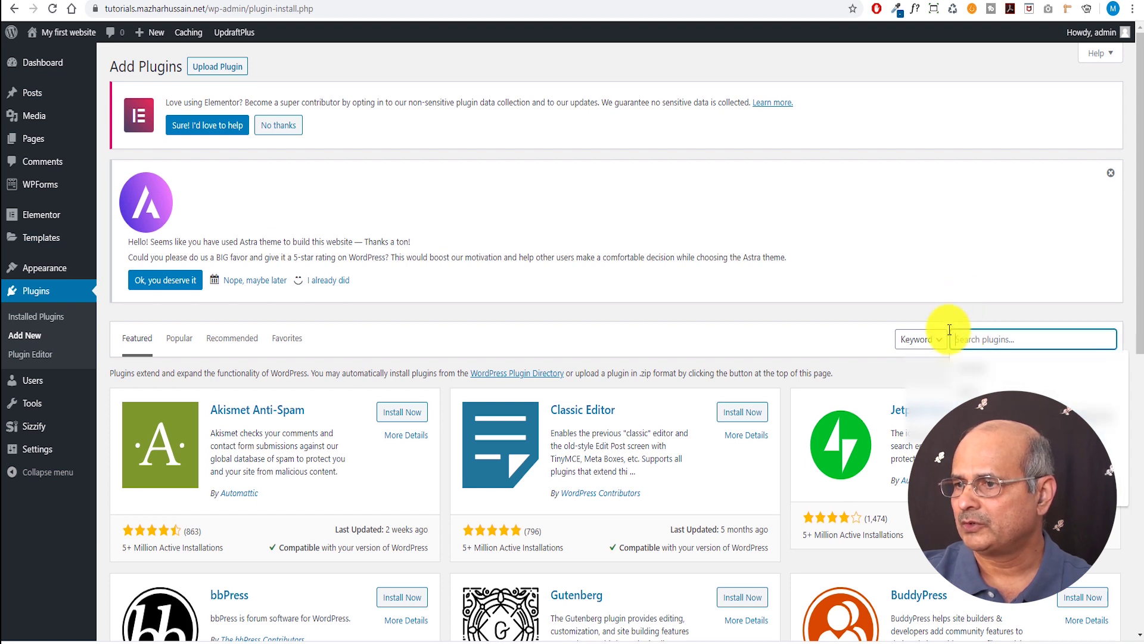
left_click(940, 306)
left_click(966, 337)
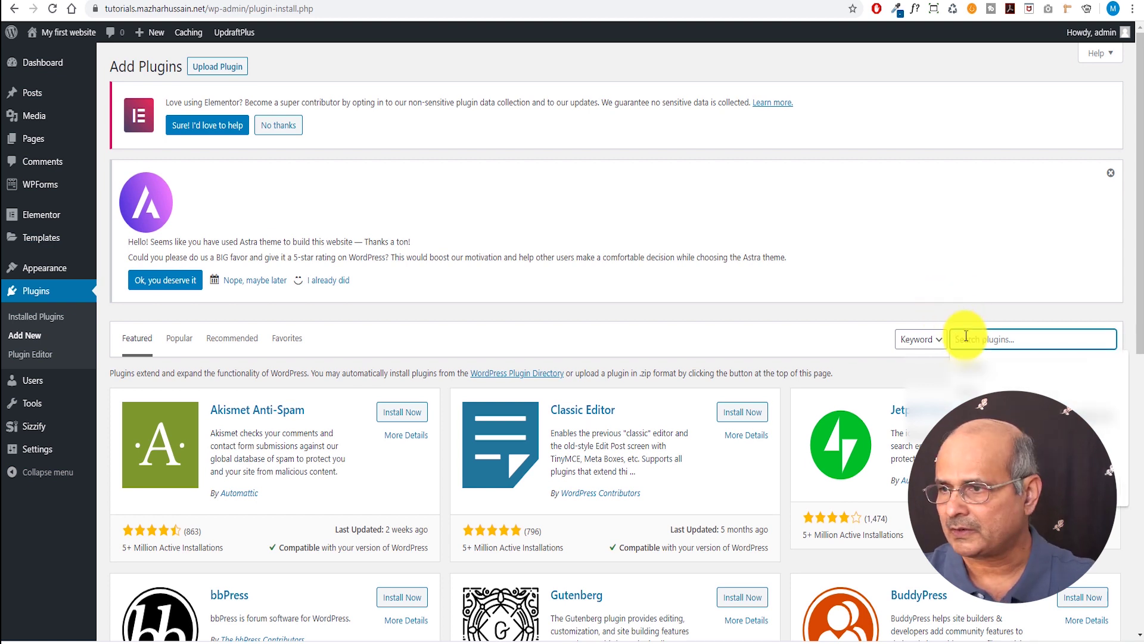
type("really")
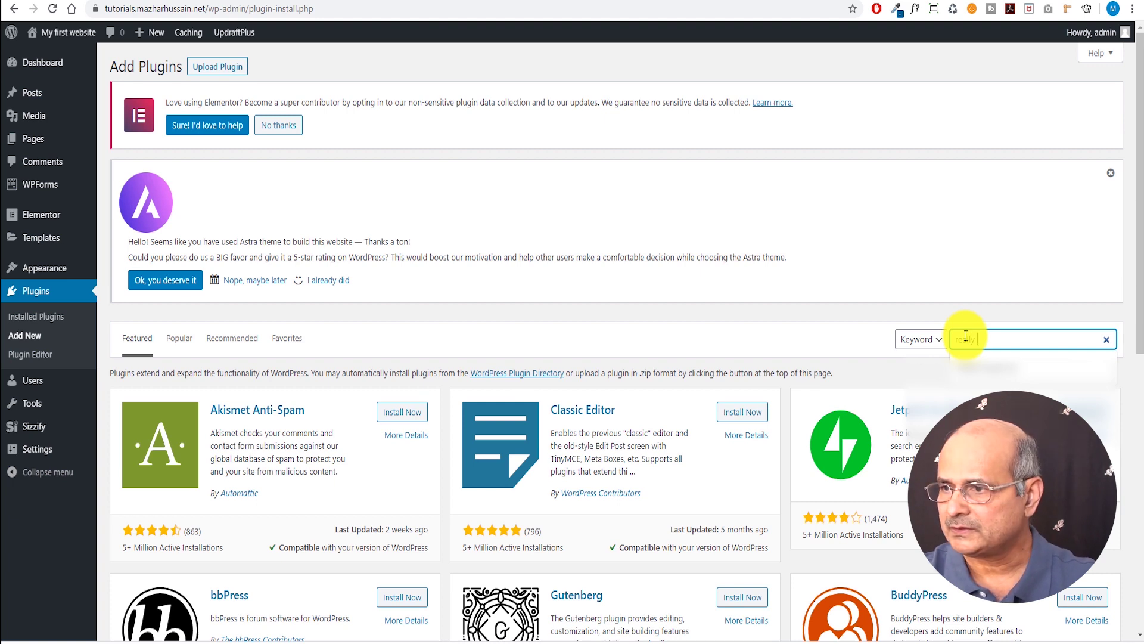
key("Down")
key("Return")
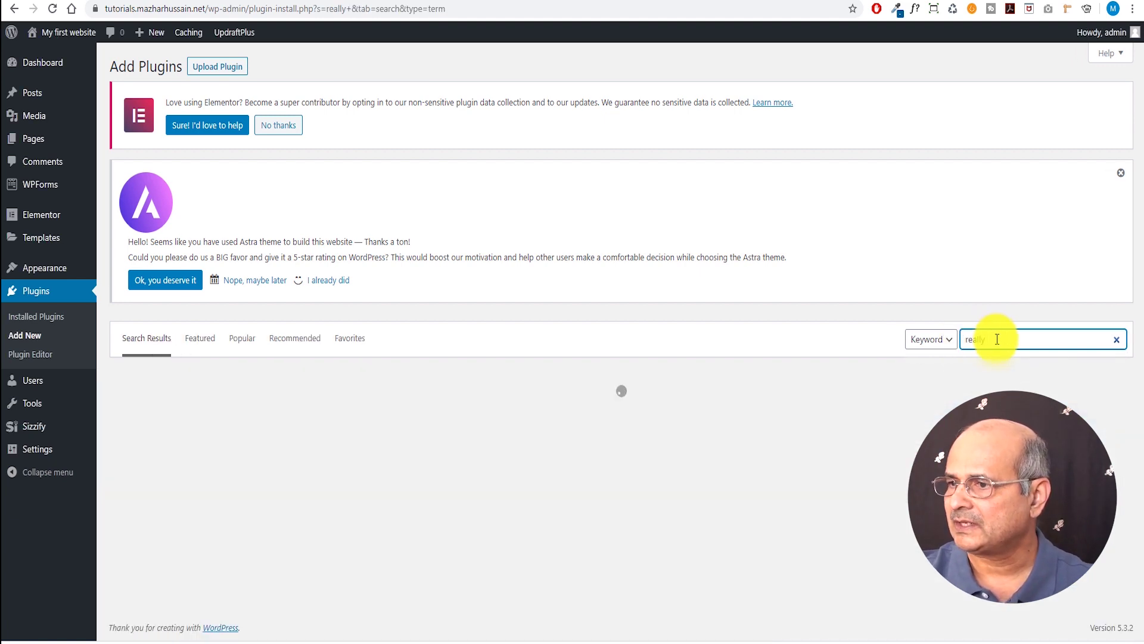
Review the plugin's description, rating count, 4+ Million active installations and last-updated date
scroll(596, 275, "down", 3)
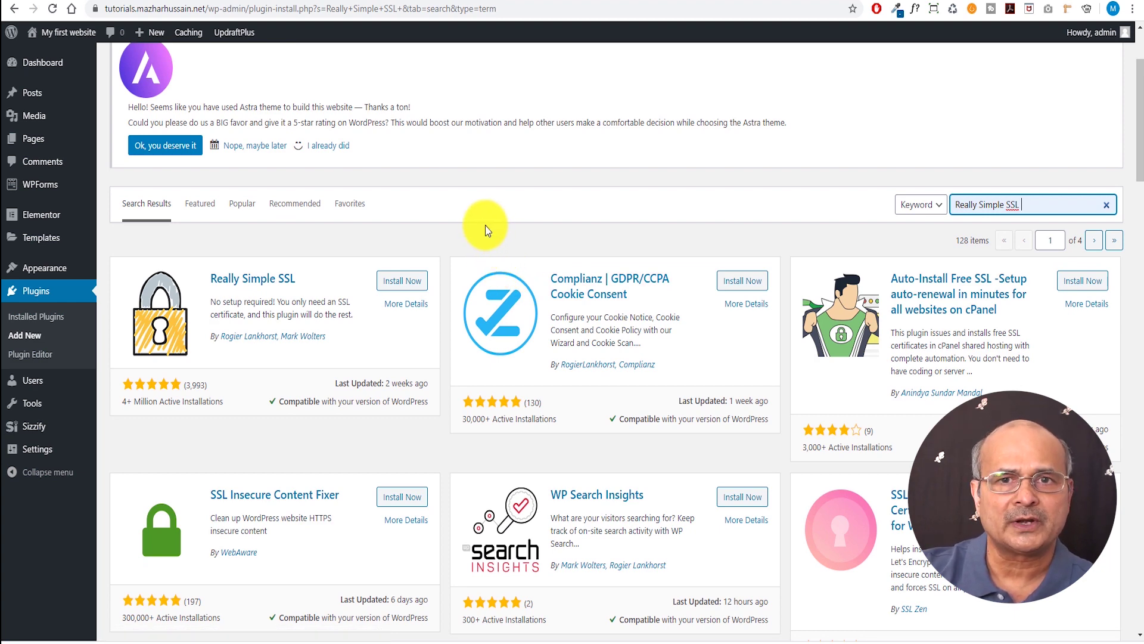
scroll(479, 224, "down", 1)
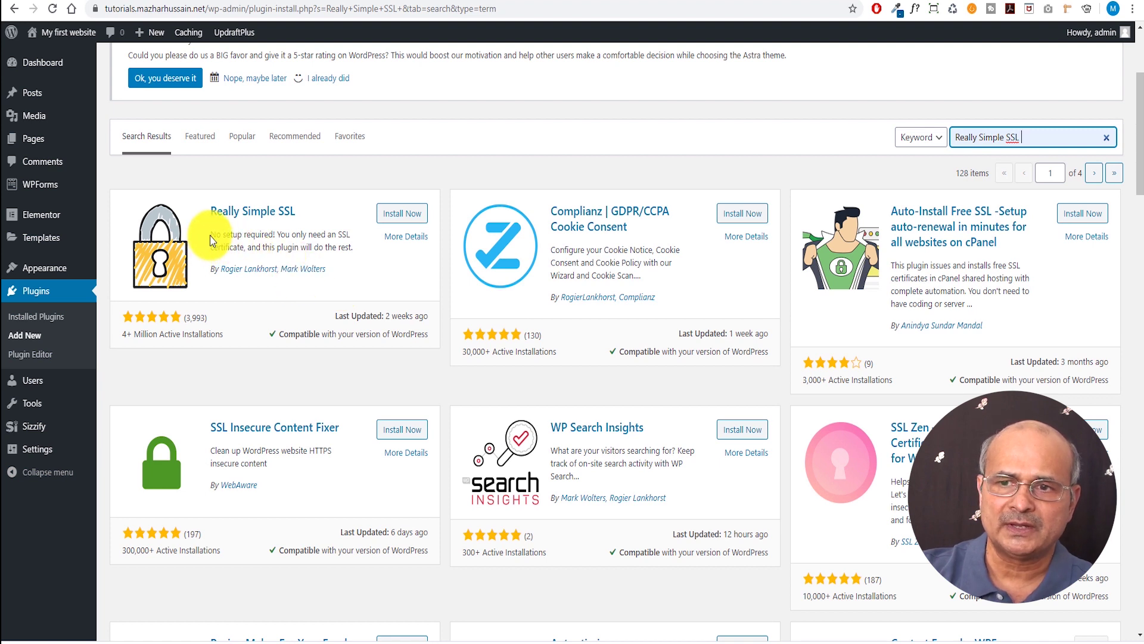
left_click_drag(210, 236, 352, 249)
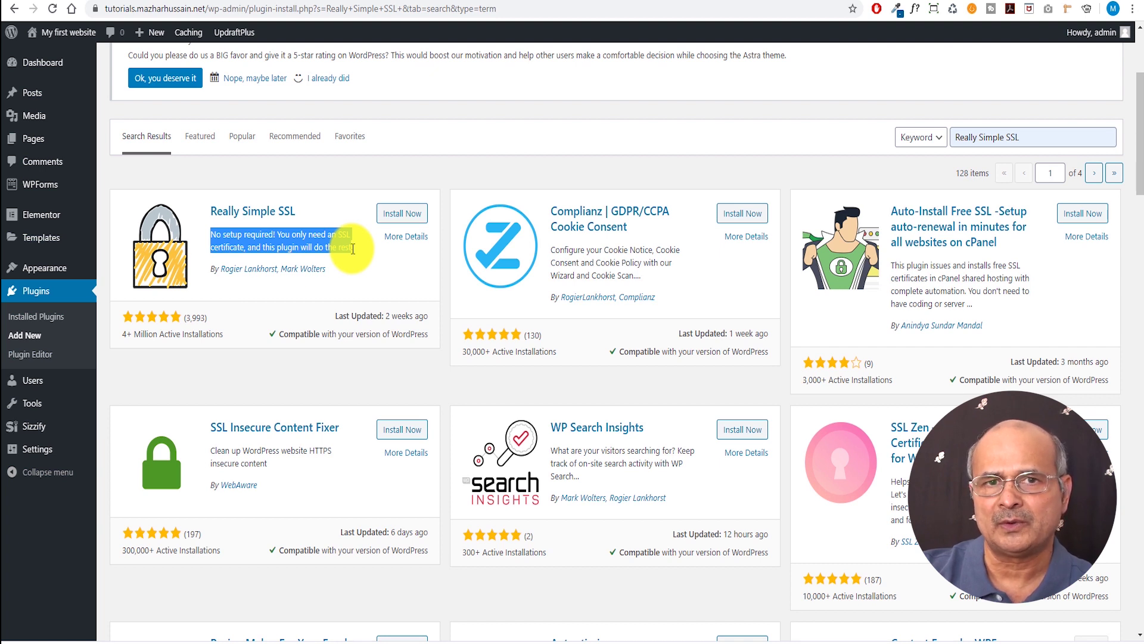
left_click(265, 246)
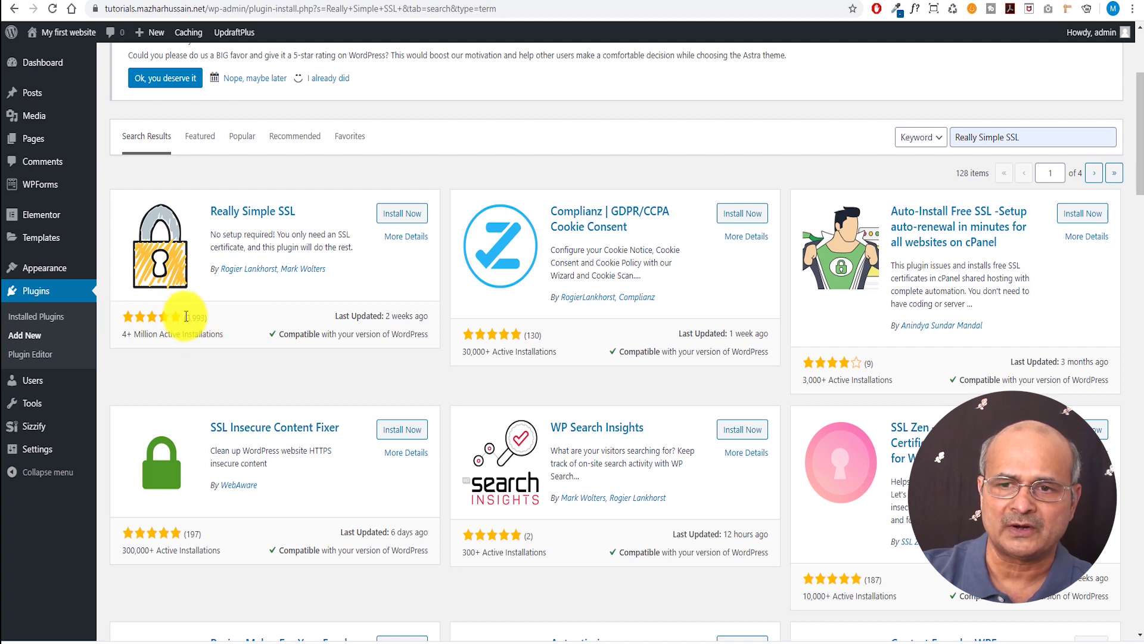
left_click_drag(186, 317, 213, 320)
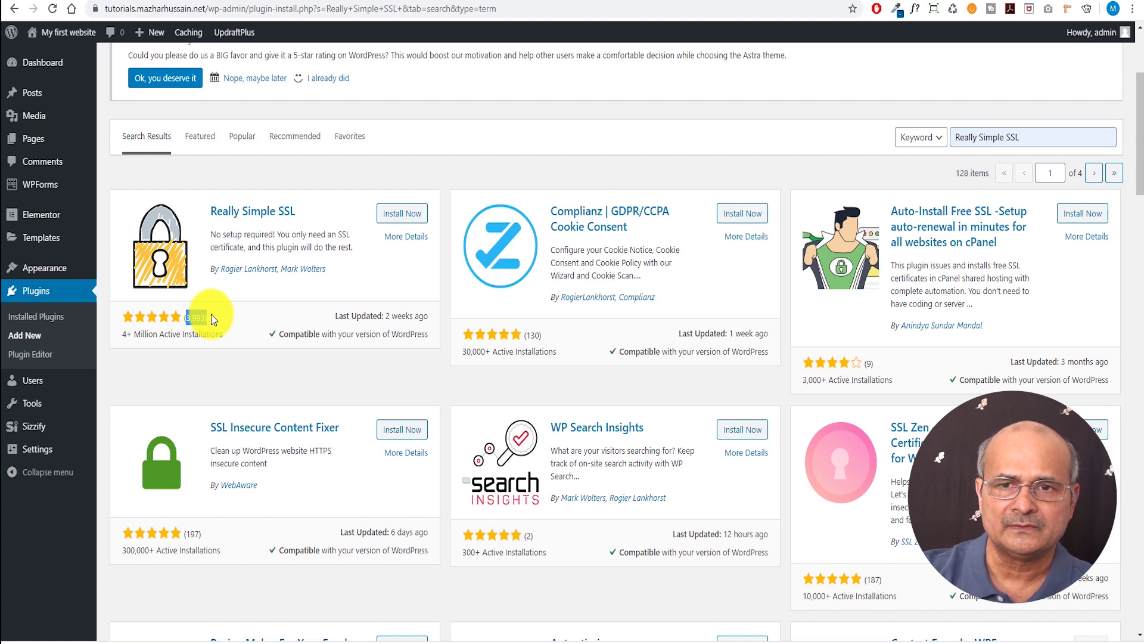
left_click(146, 341)
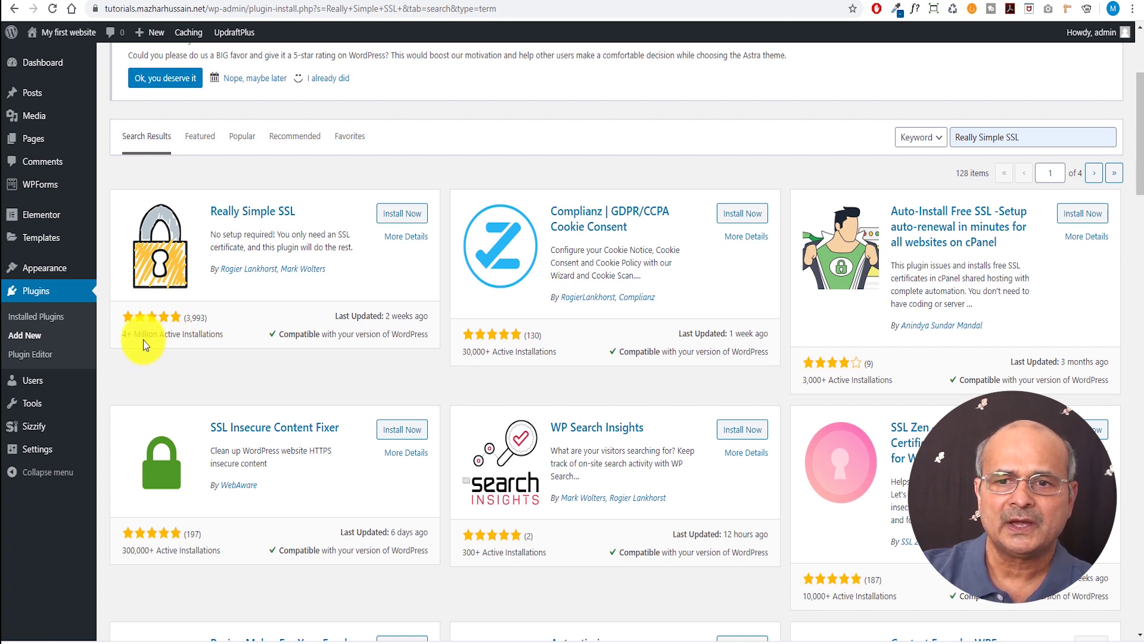
left_click_drag(123, 335, 223, 335)
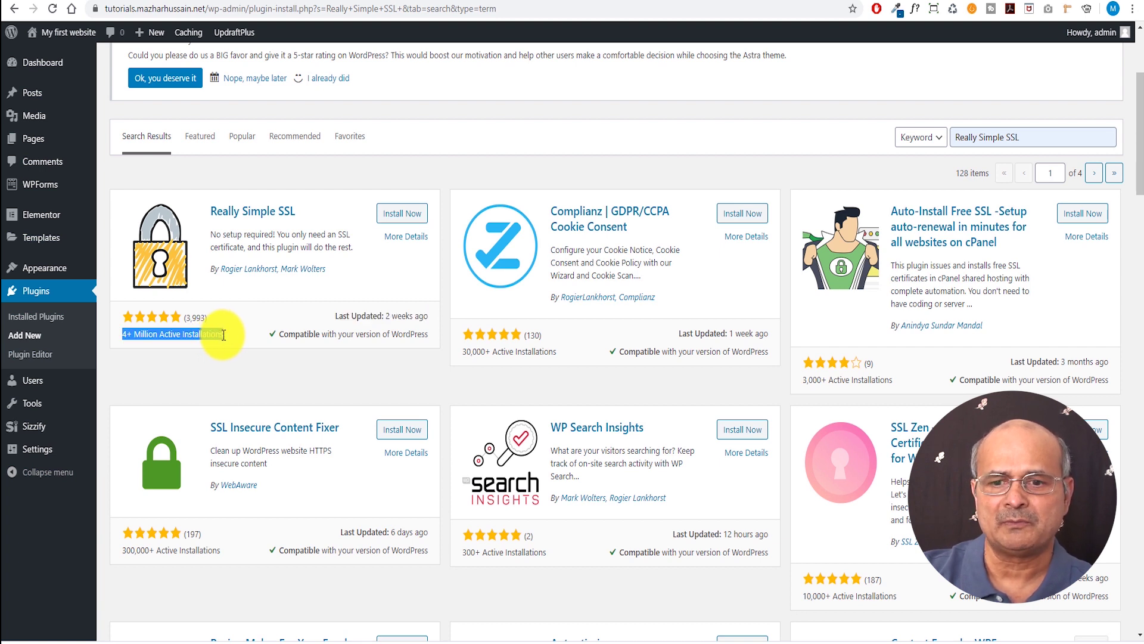
left_click(223, 334)
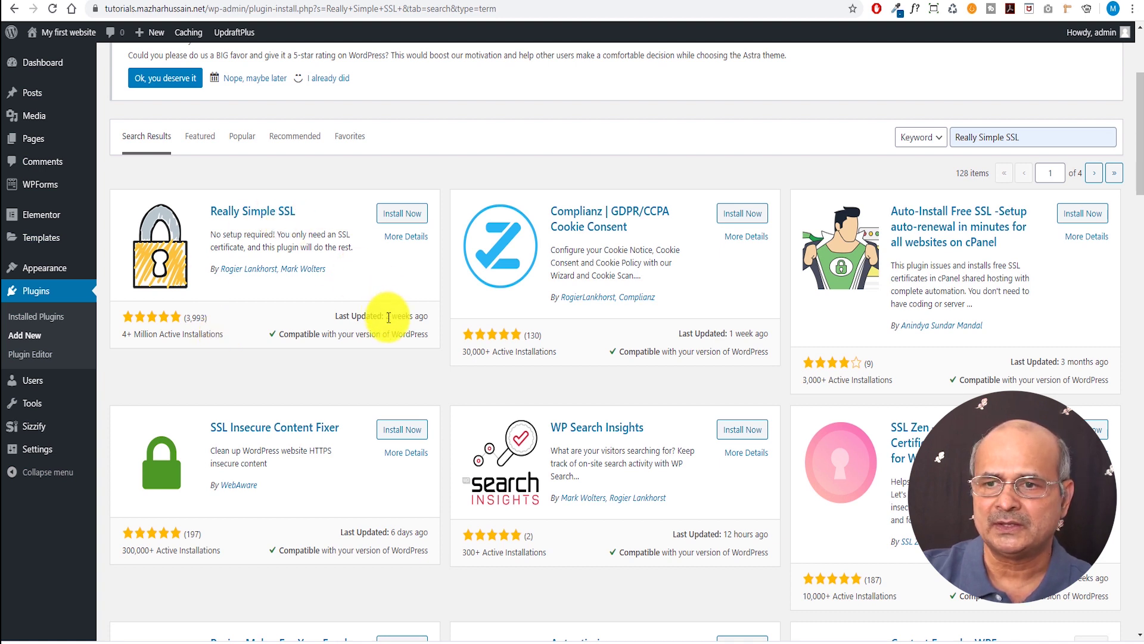
left_click_drag(386, 316, 429, 316)
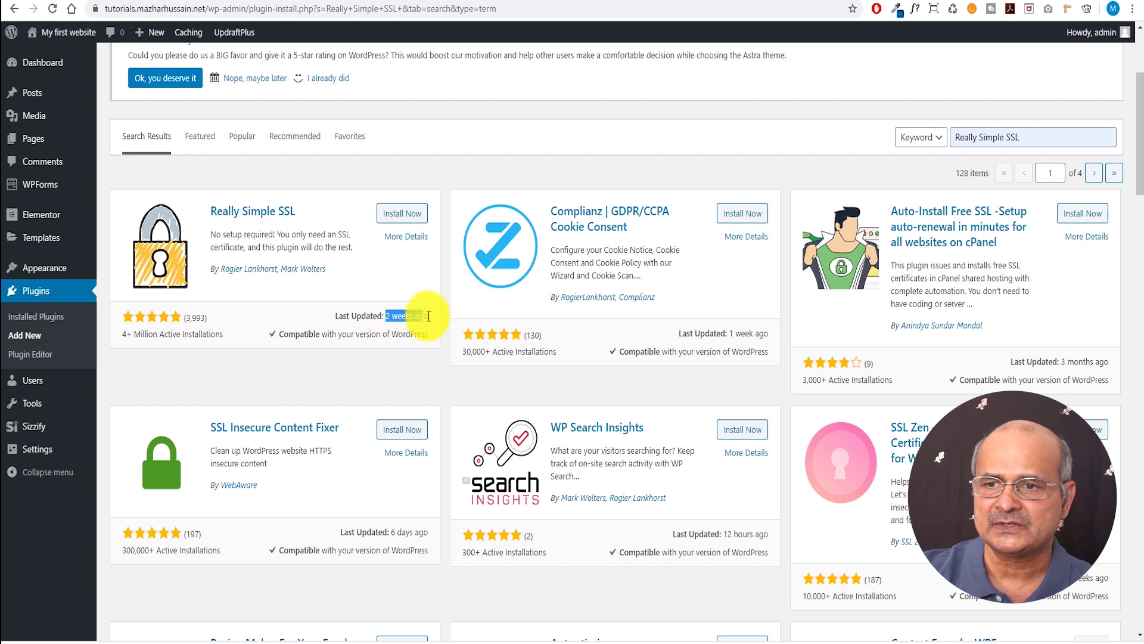
left_click(429, 317)
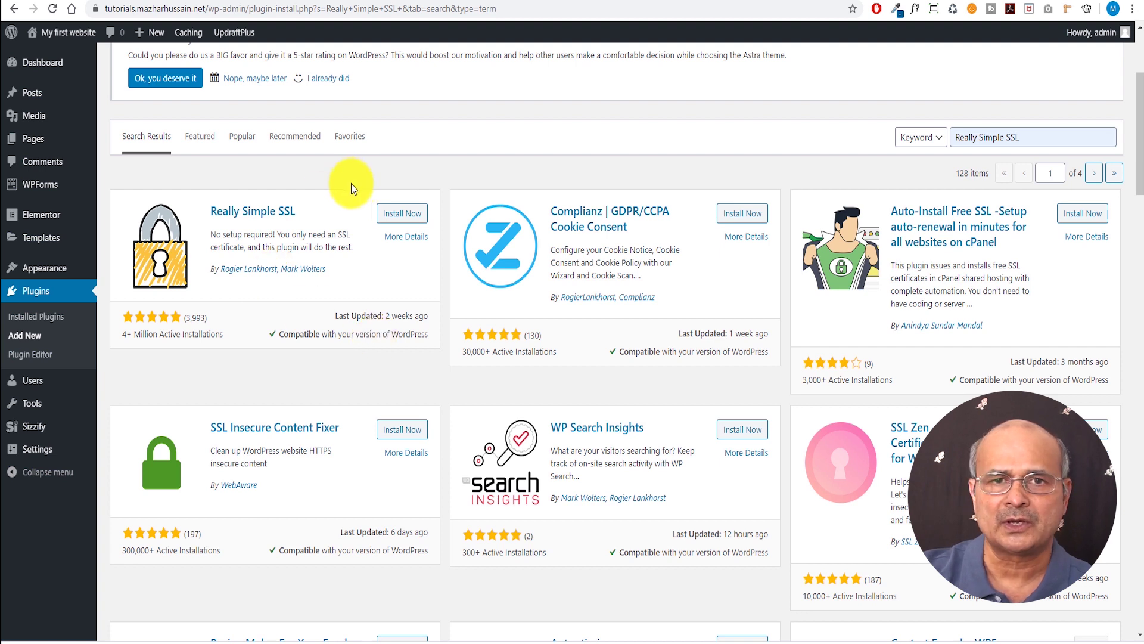
Install and activate Really Simple SSL, then scroll to its 'Almost ready to migrate to SSL!' notice
left_click(404, 214)
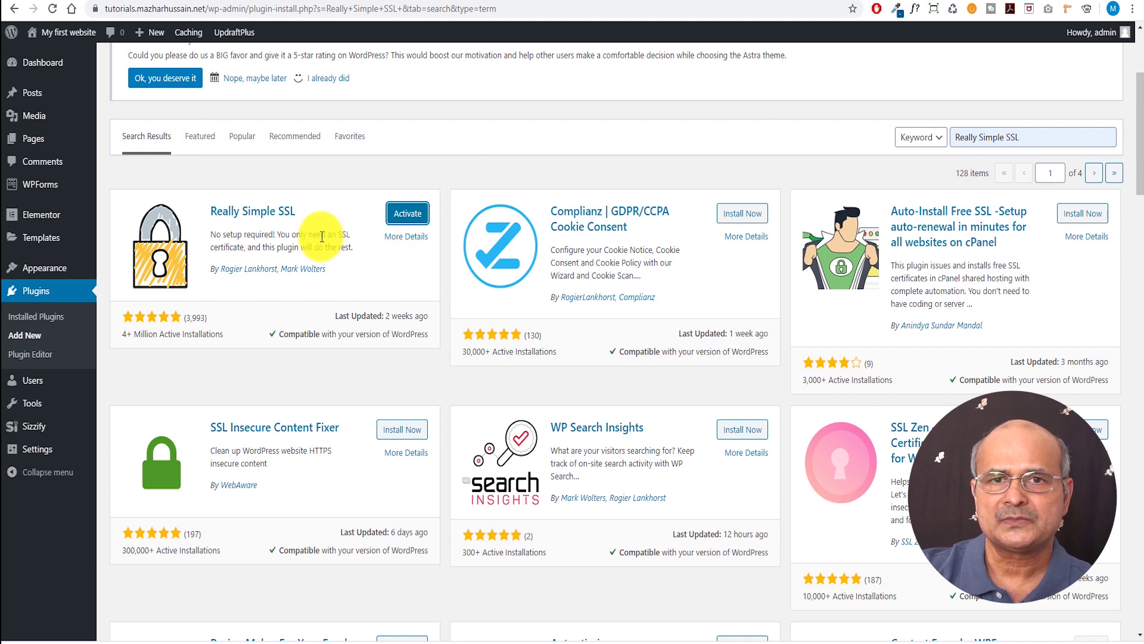
left_click(409, 215)
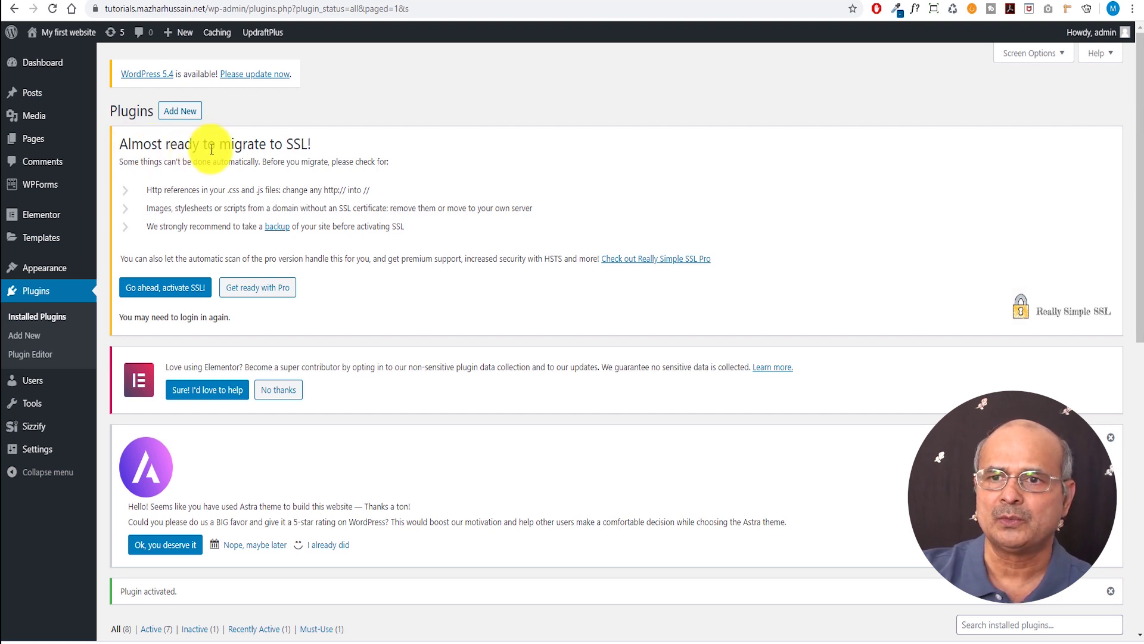
scroll(391, 203, "down", 1)
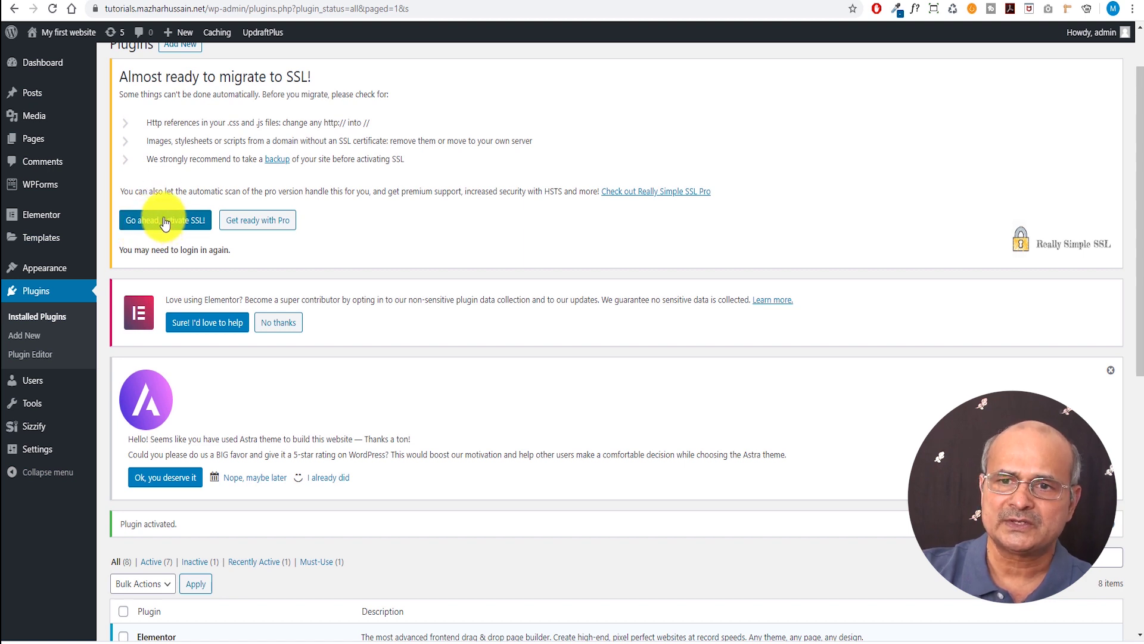
Activate SSL site-wide, then log back in with the saved username and the account password
left_click(165, 222)
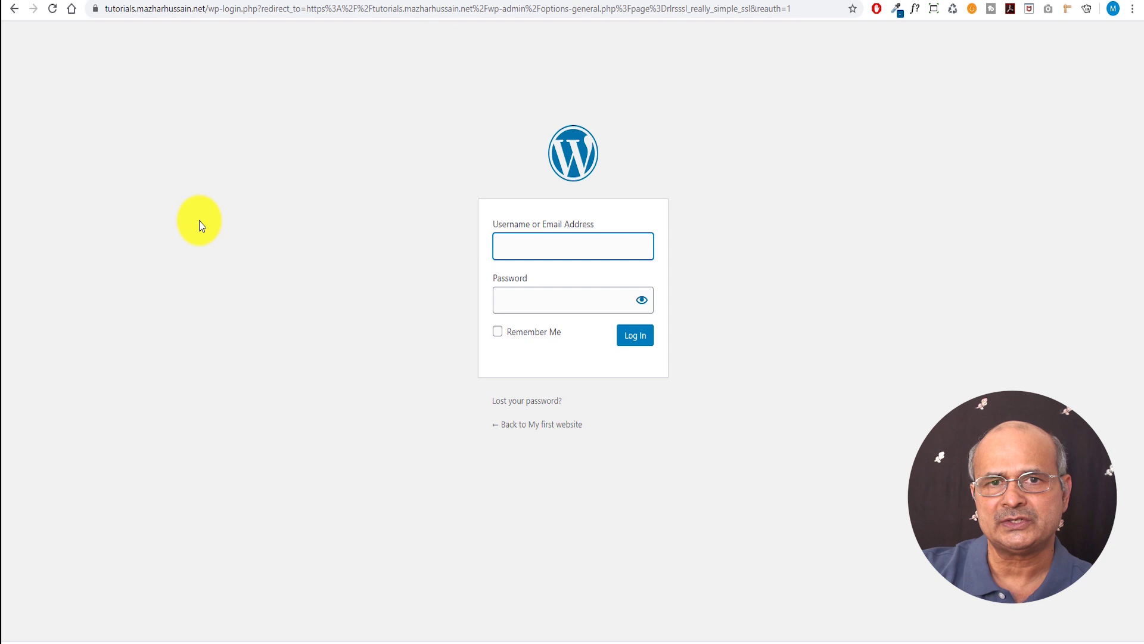
left_click(503, 245)
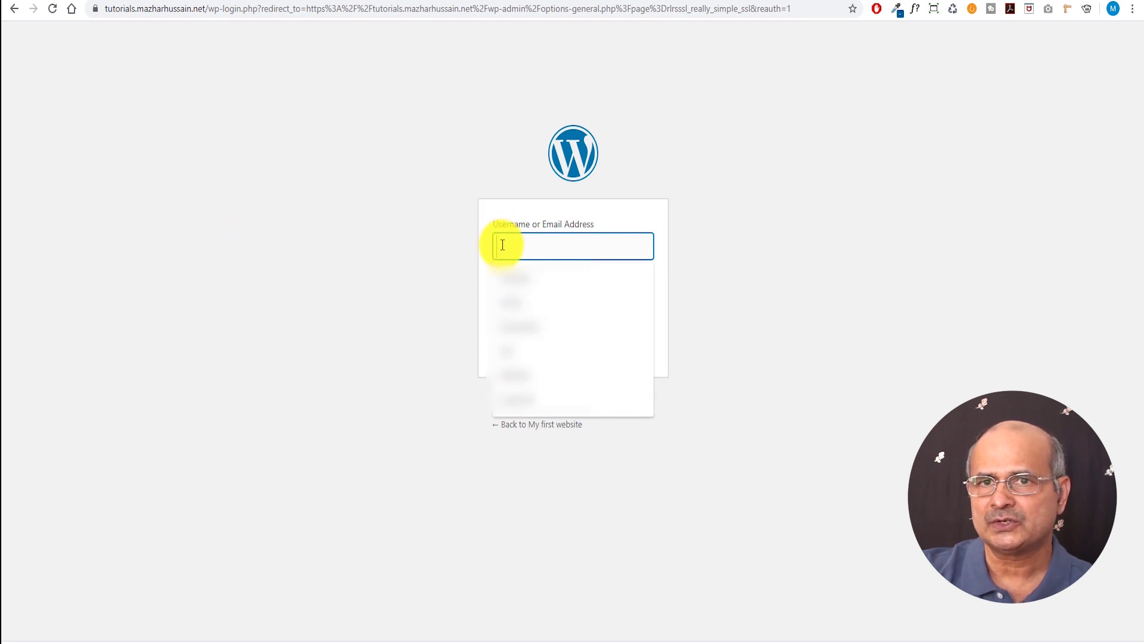
left_click(500, 303)
left_click(501, 301)
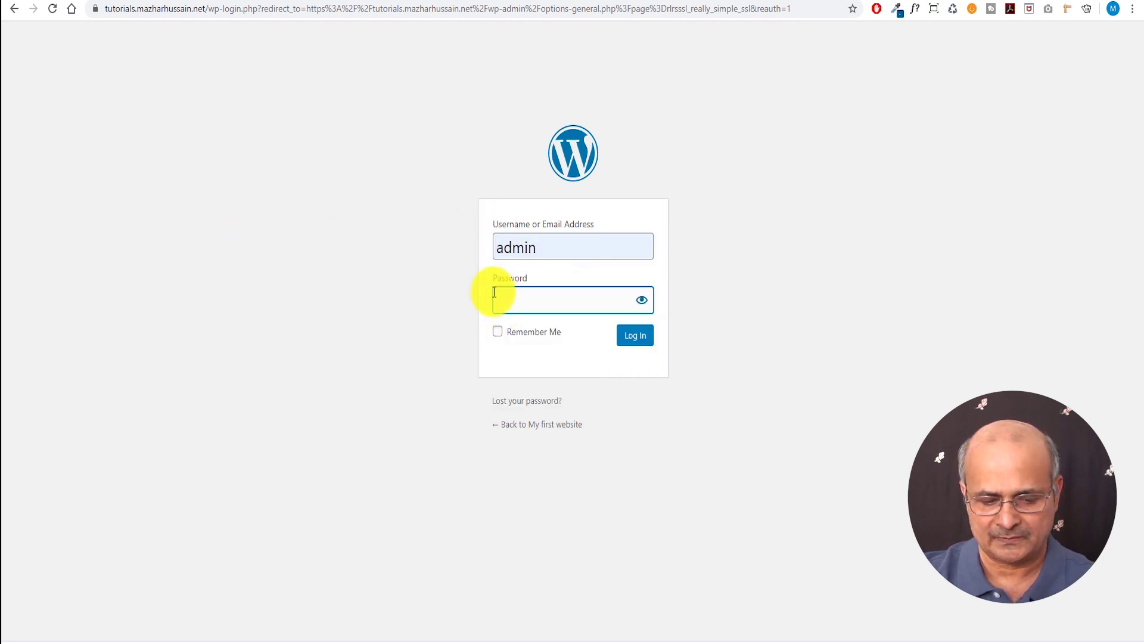
type("•••••••••••••••••••")
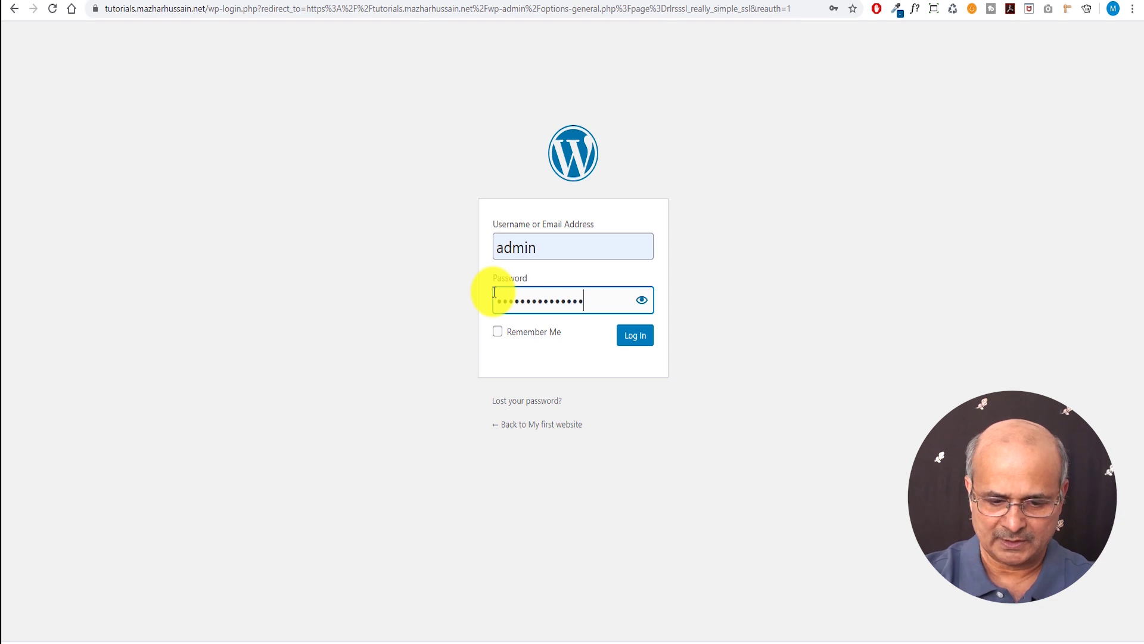
key("Return")
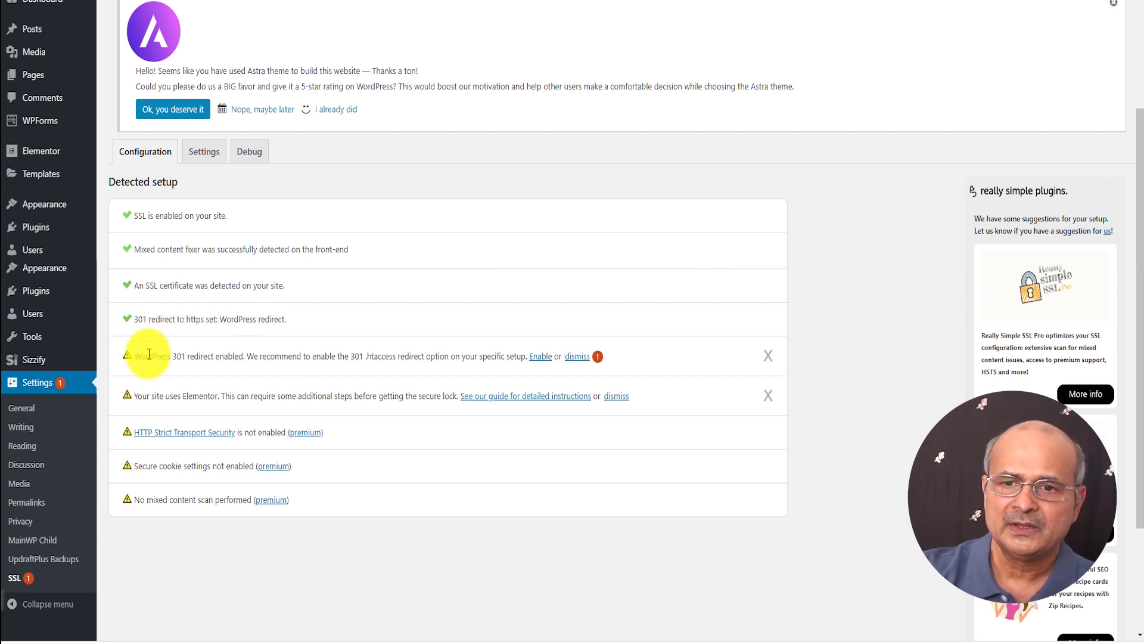
left_click_drag(133, 357, 439, 359)
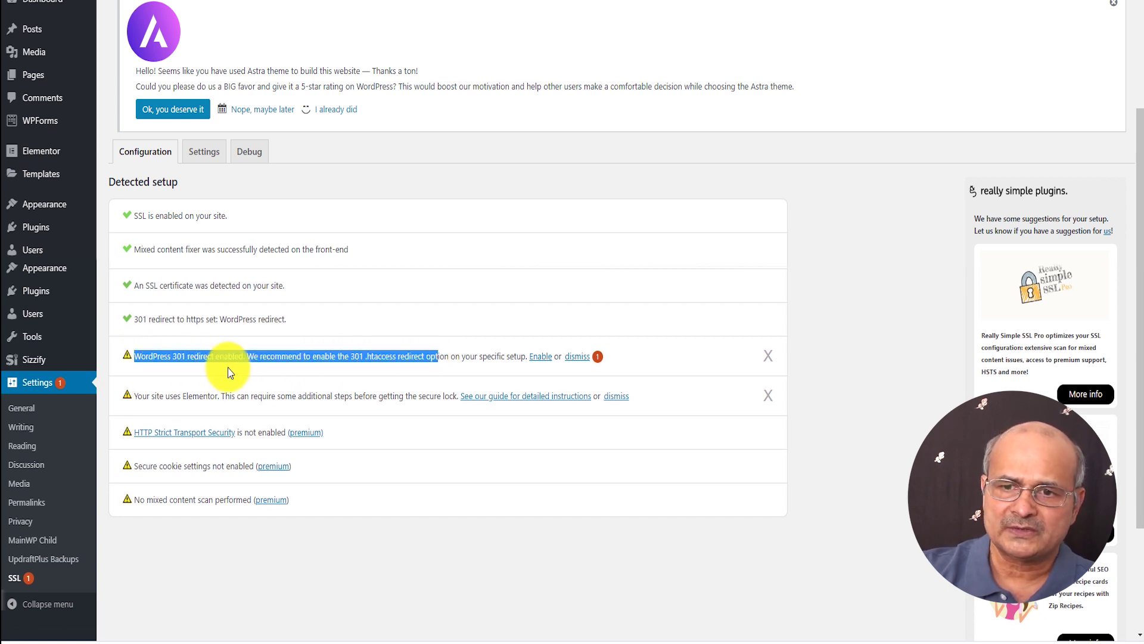
left_click(214, 359)
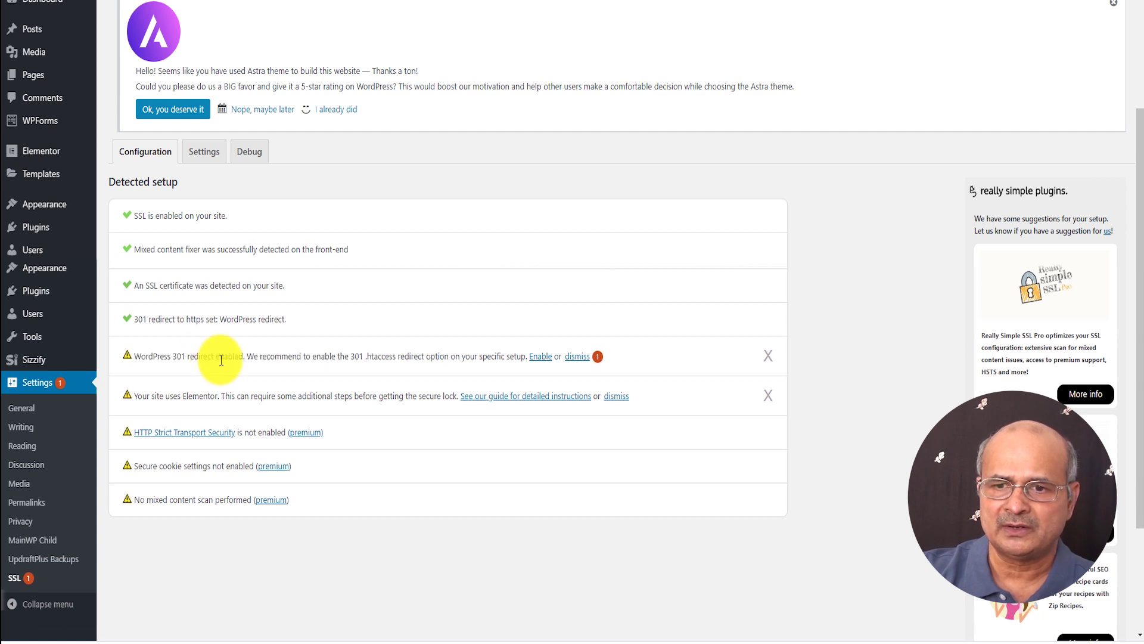
left_click_drag(246, 358, 364, 360)
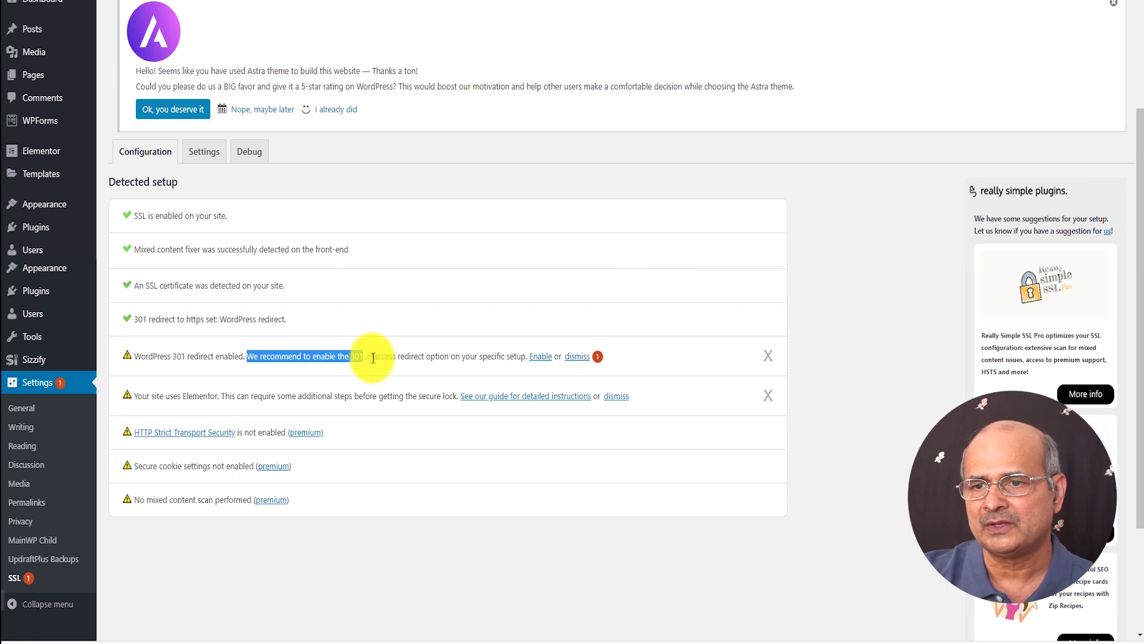
left_click_drag(367, 356, 393, 357)
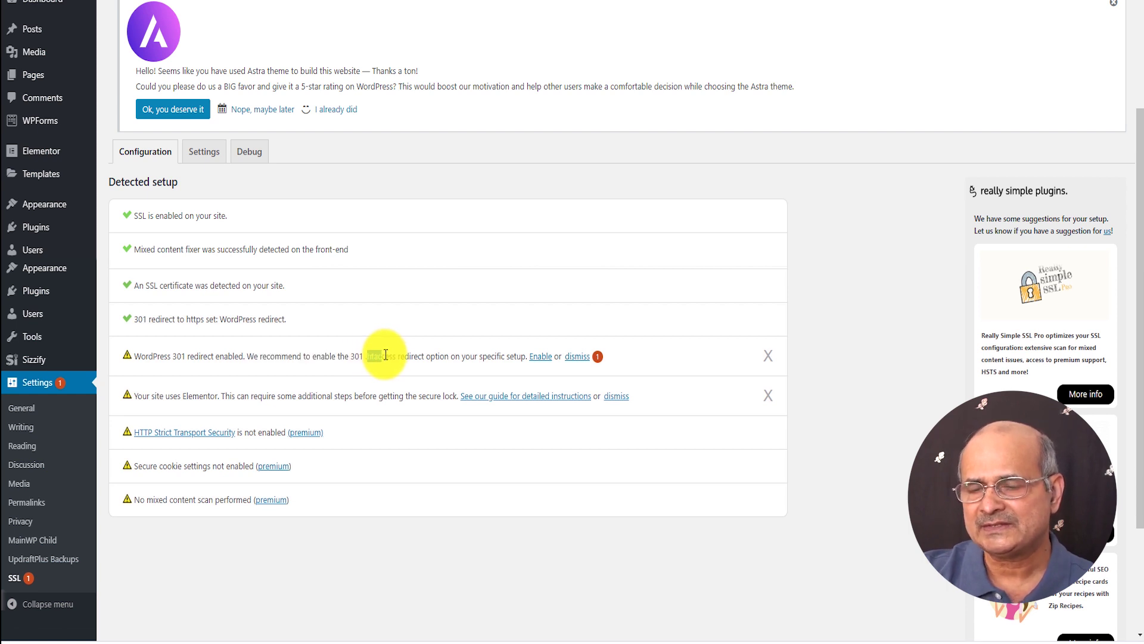
left_click(441, 354)
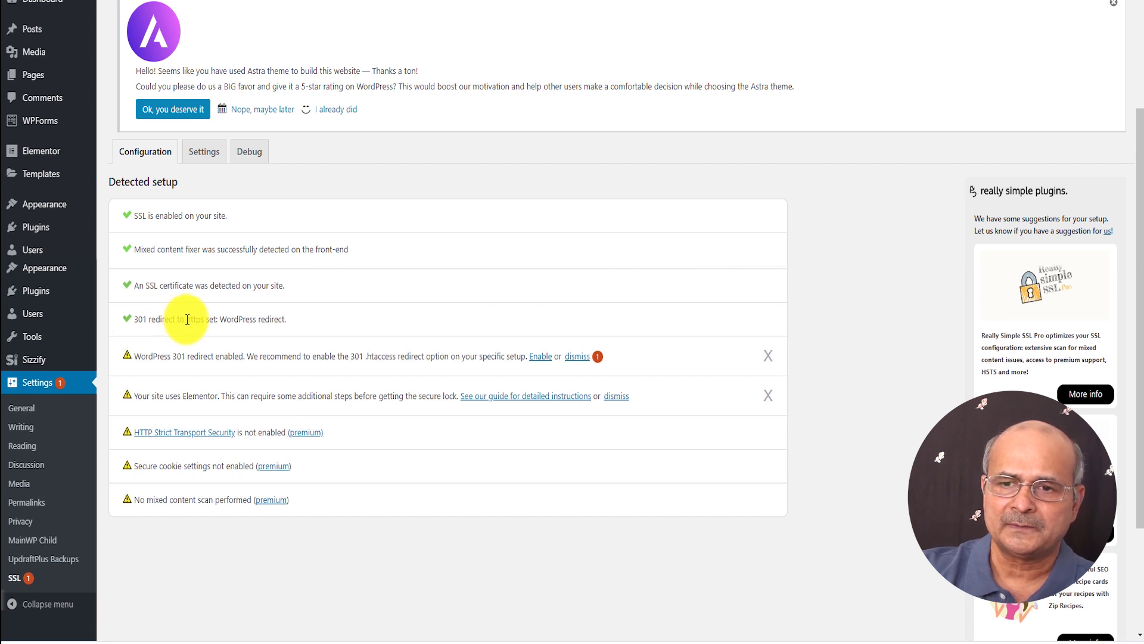
left_click_drag(187, 320, 286, 314)
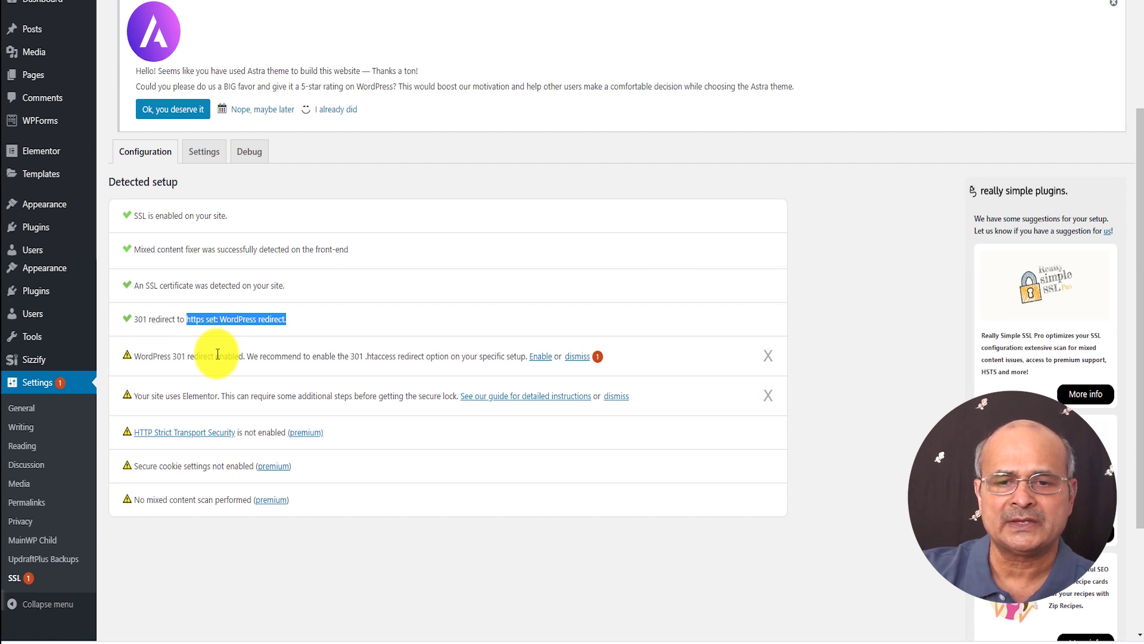
Open Settings > General and check both WordPress Address and Site Address use https
left_click(21, 409)
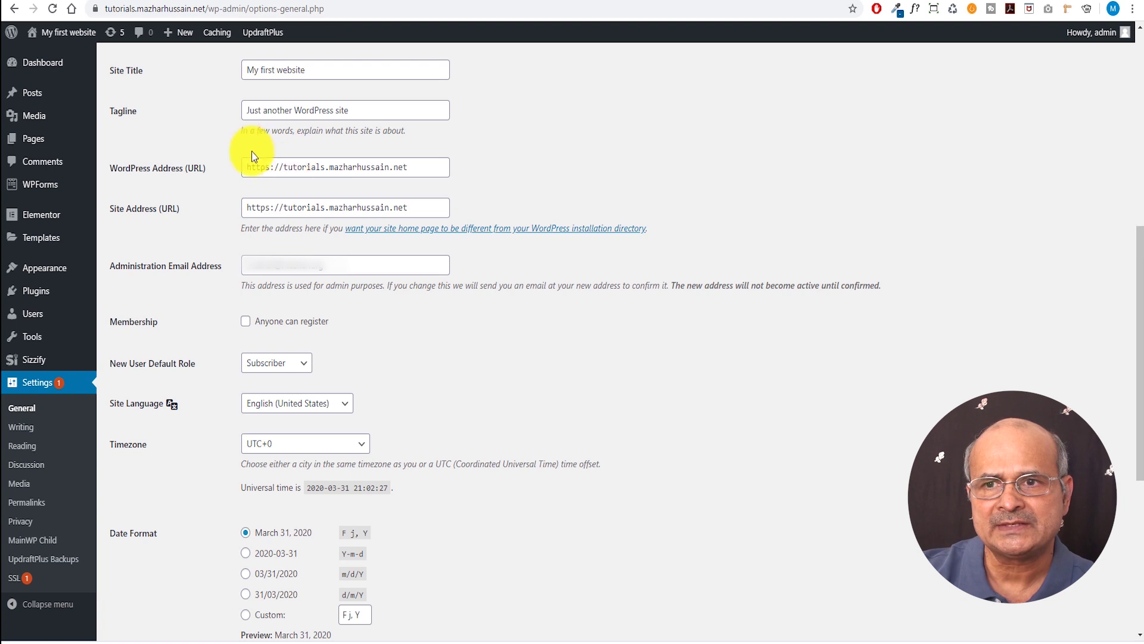
scroll(201, 229, "down", 3)
scroll(200, 228, "up", 3)
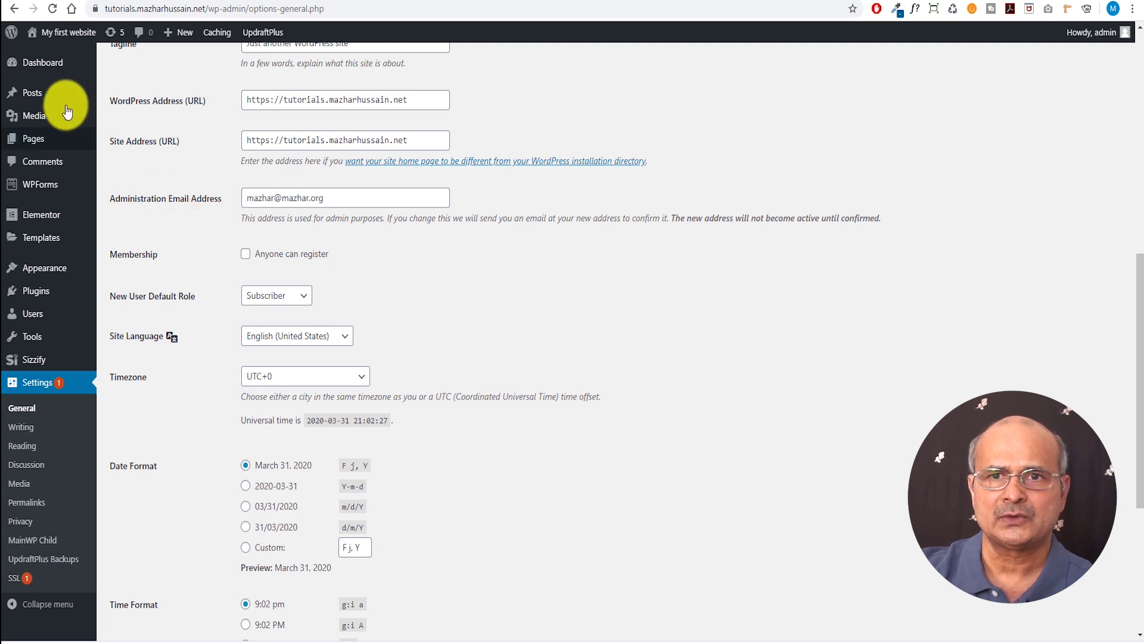
Open the live site in a new tab and confirm the padlock reports a secure connection
mouse_move(68, 39)
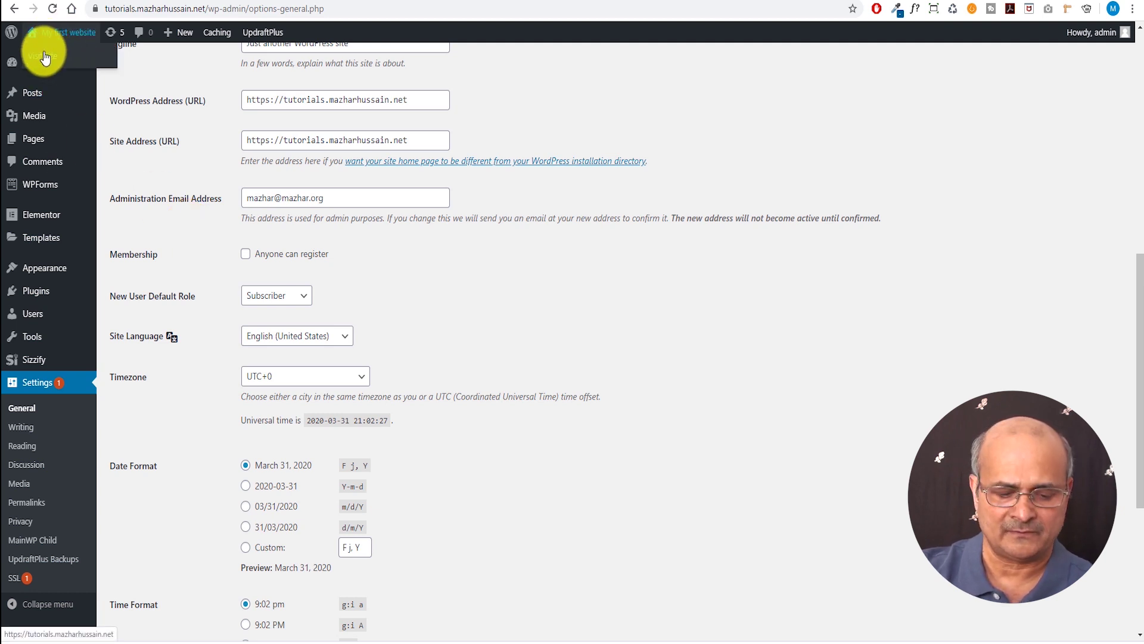
middle_click(45, 57)
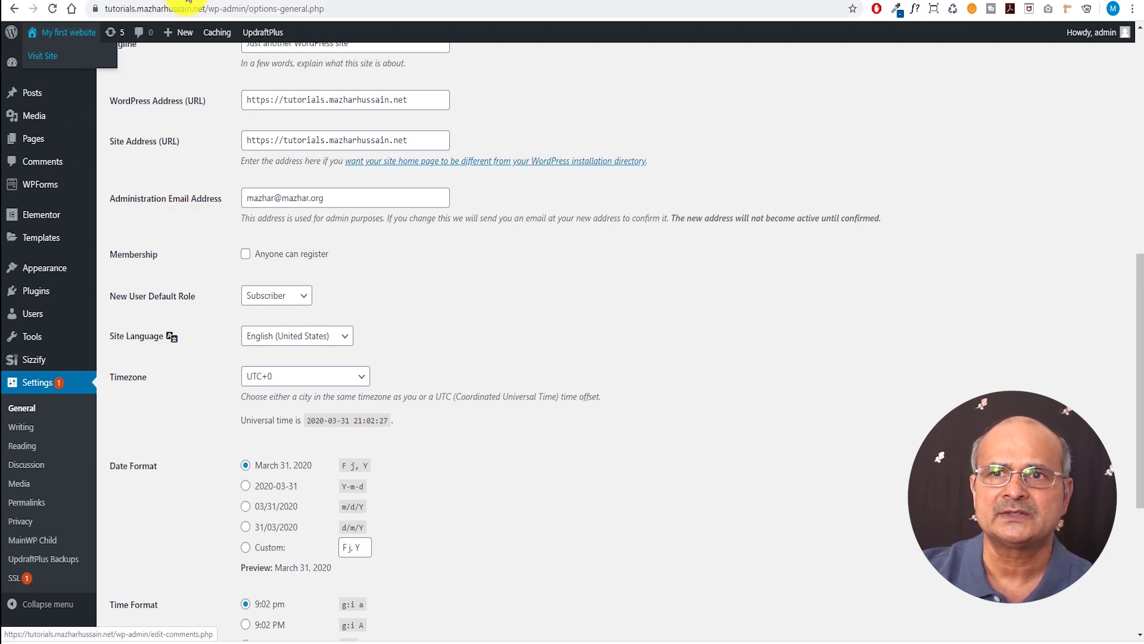
left_click(185, 2)
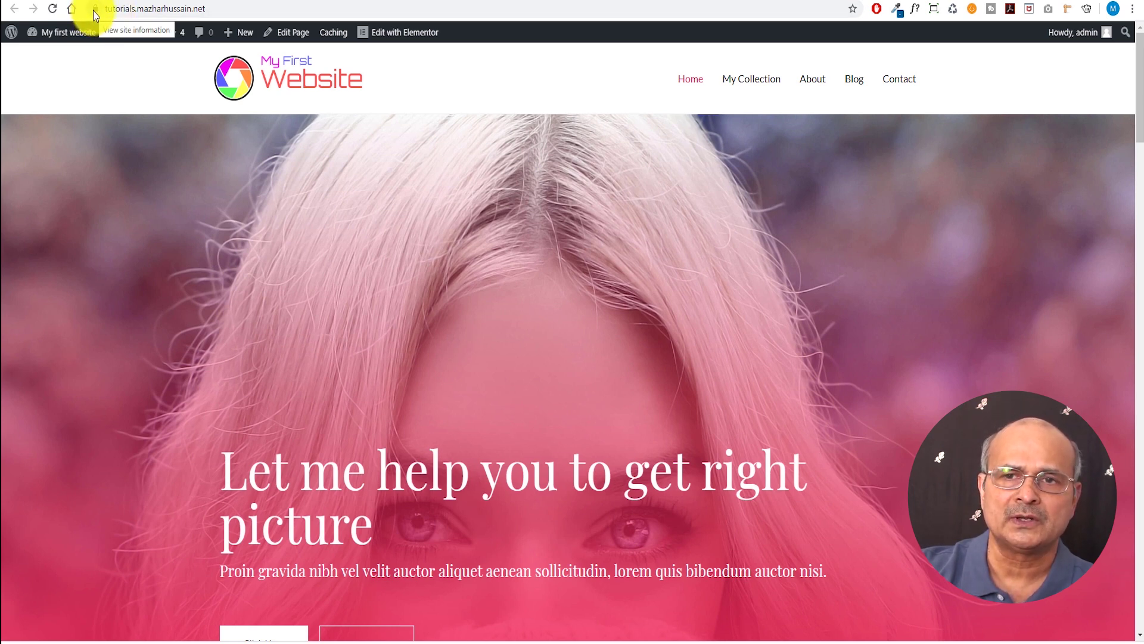
left_click(95, 10)
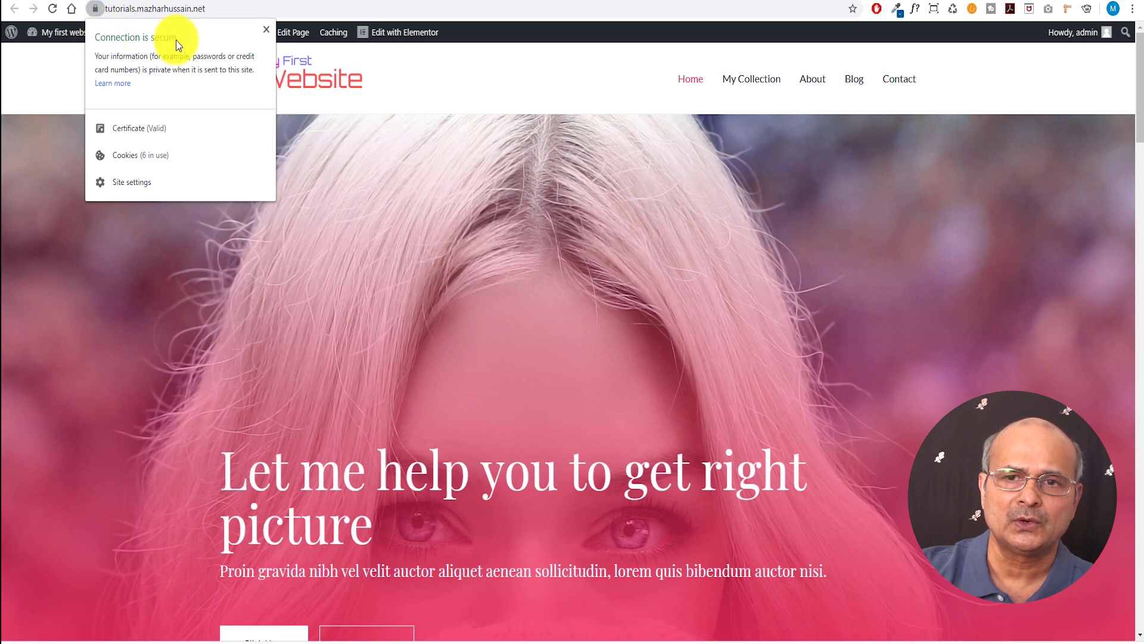
key("Escape")
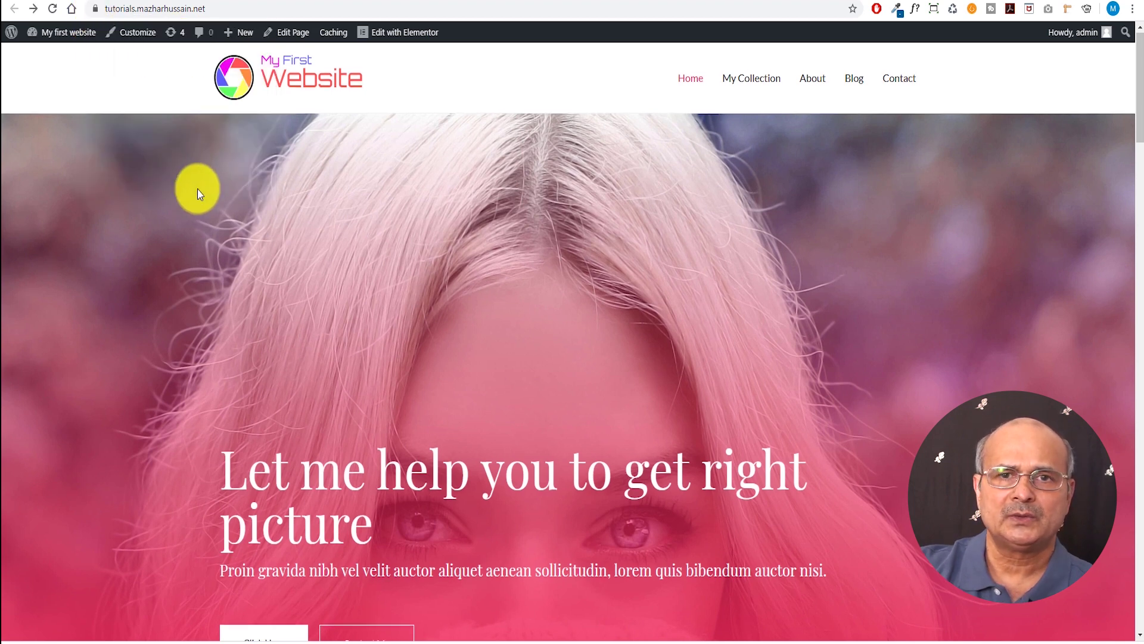